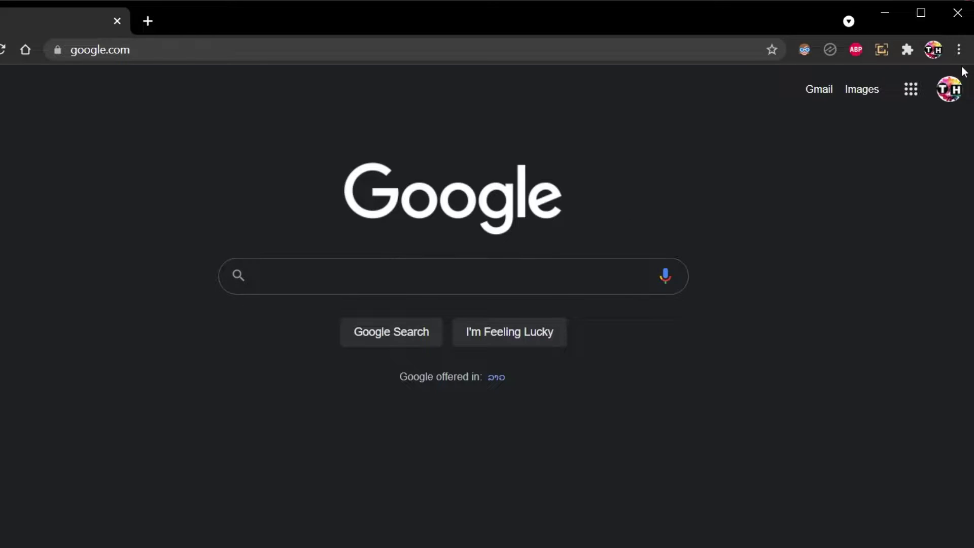
Step: Reach Chrome Settings and bring up the Clear browsing data options
click(959, 51)
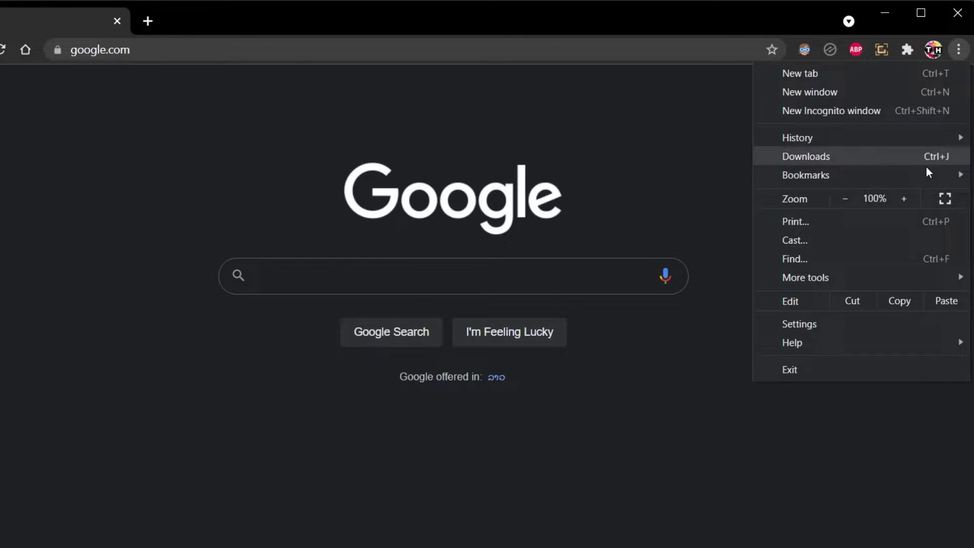
click(837, 325)
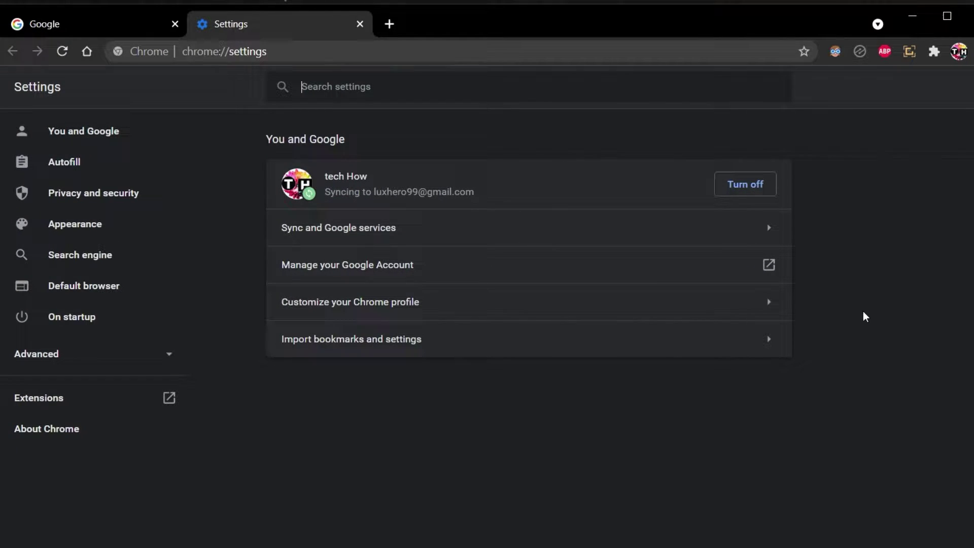
text(browsing d)
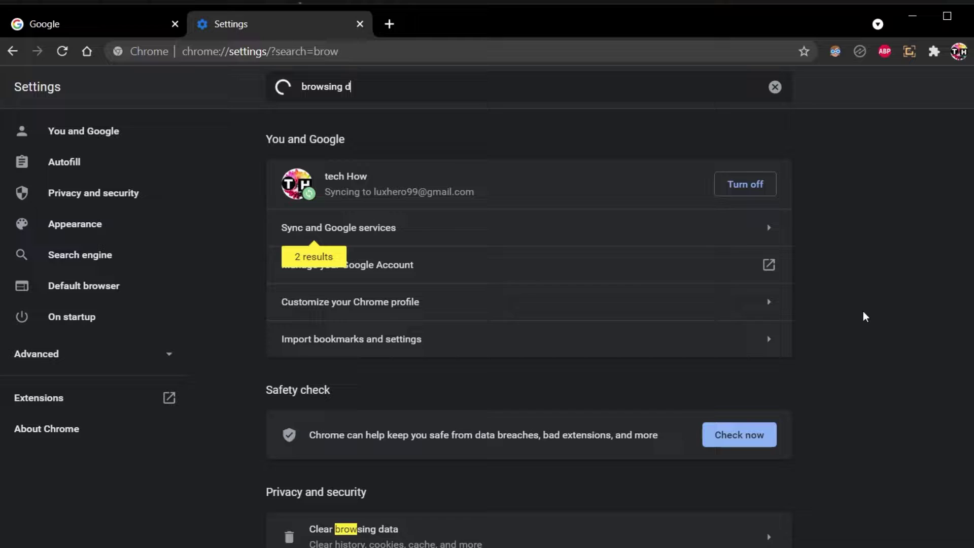
text(ata)
click(478, 181)
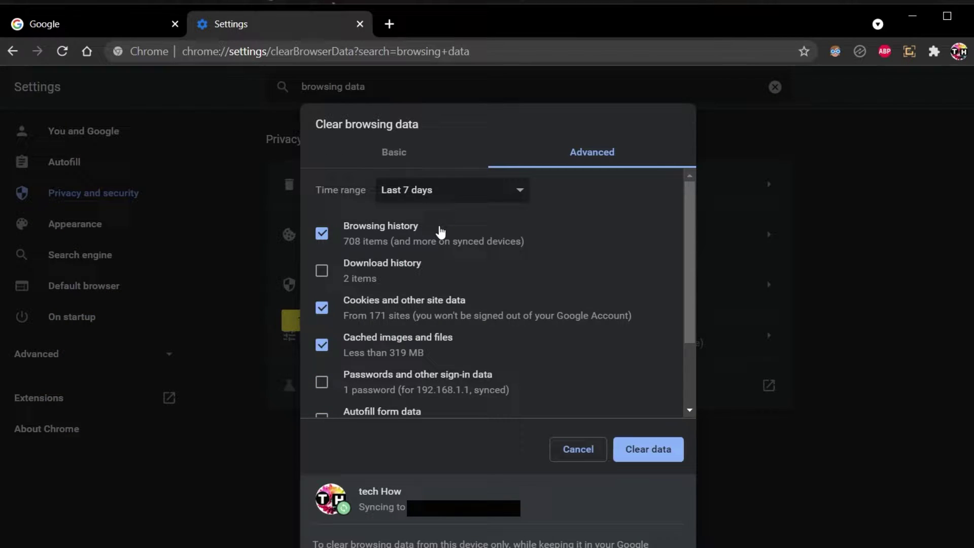
Step: Clear the last 7 days of history, cookies and cached files using the Advanced options
click(413, 194)
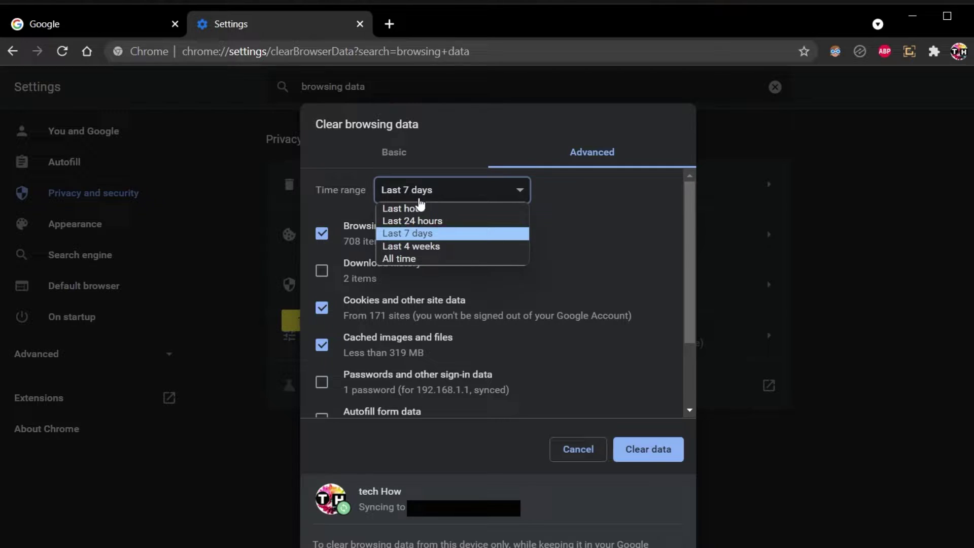
click(453, 203)
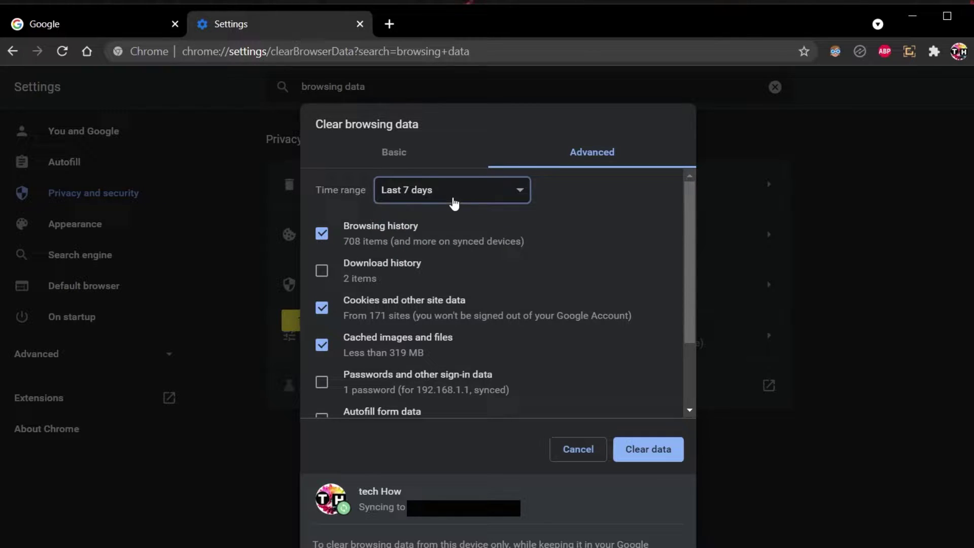
click(409, 156)
click(582, 160)
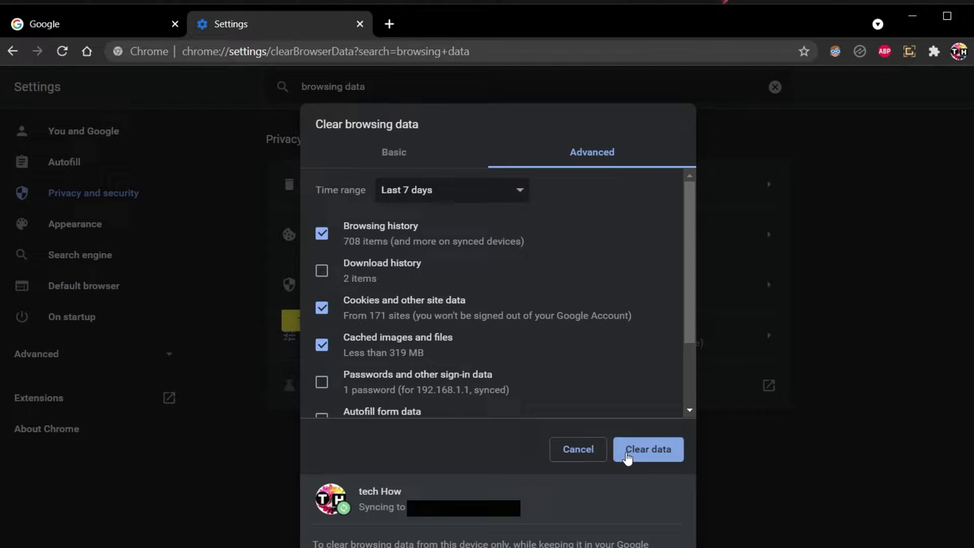
click(576, 449)
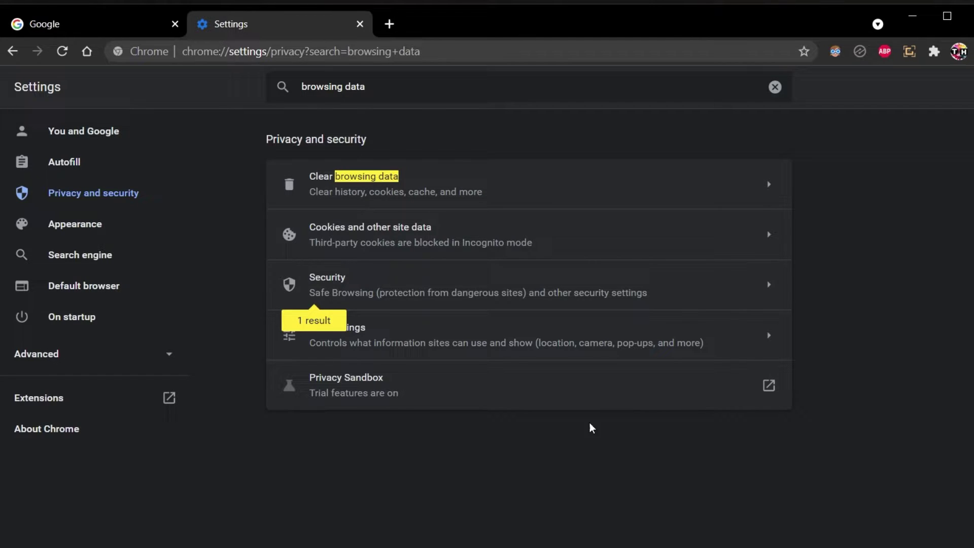
Step: Empty the settings search to look up hardware acceleration
click(774, 87)
text(hardware)
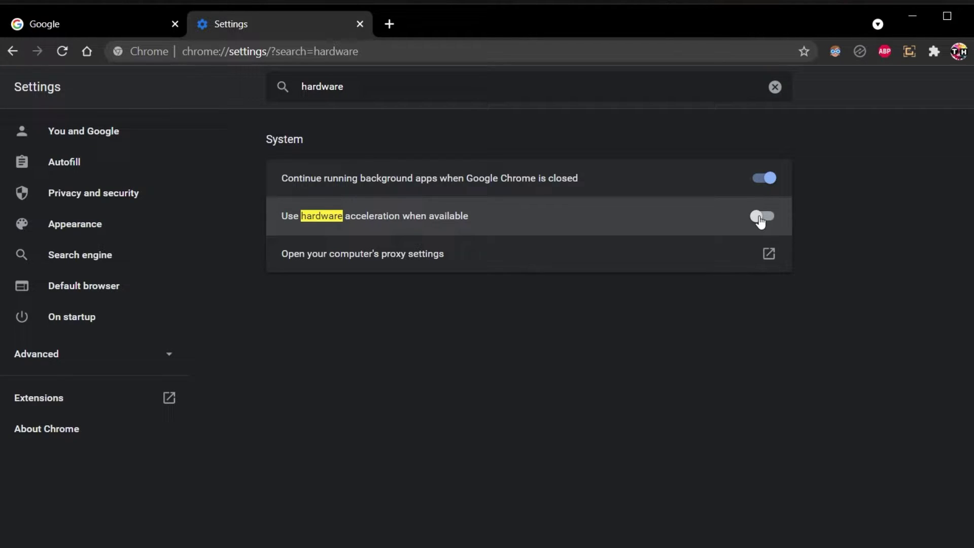
Step: Leave Settings and reach the extensions management page via the browser menu
click(357, 24)
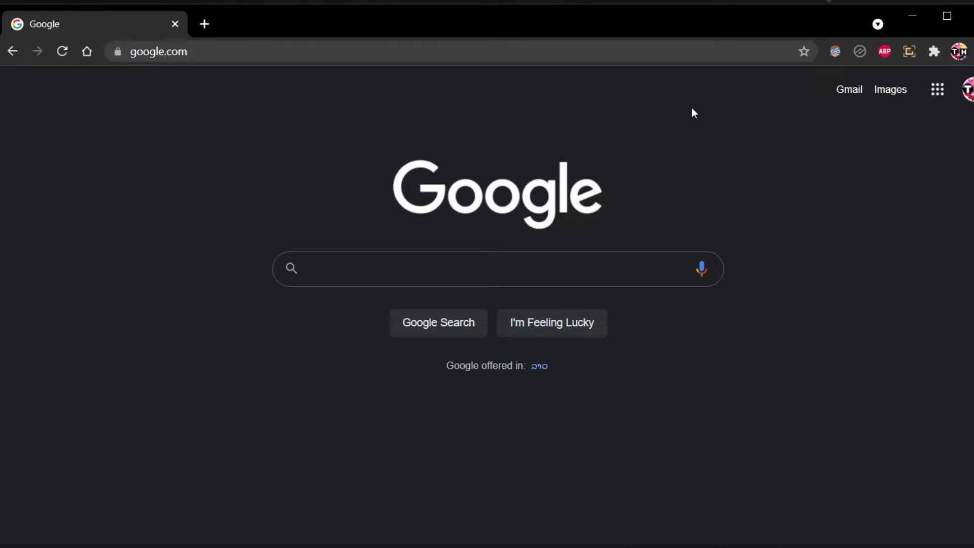
right_click(861, 50)
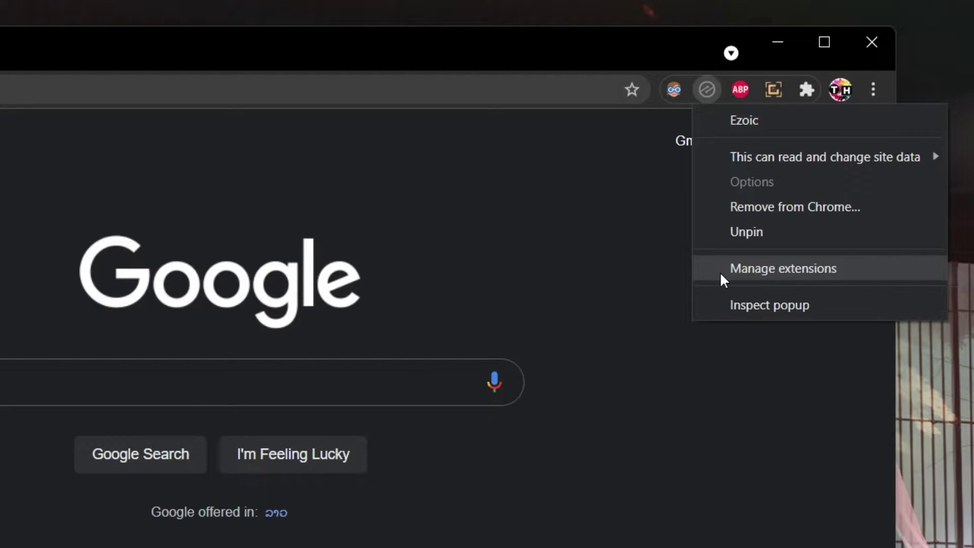
click(630, 255)
click(873, 88)
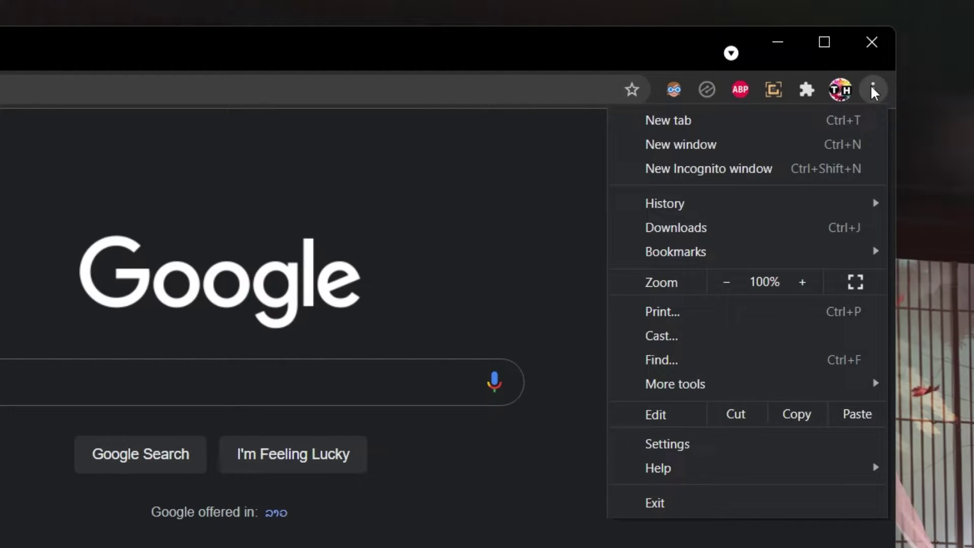
mouse_move(676, 384)
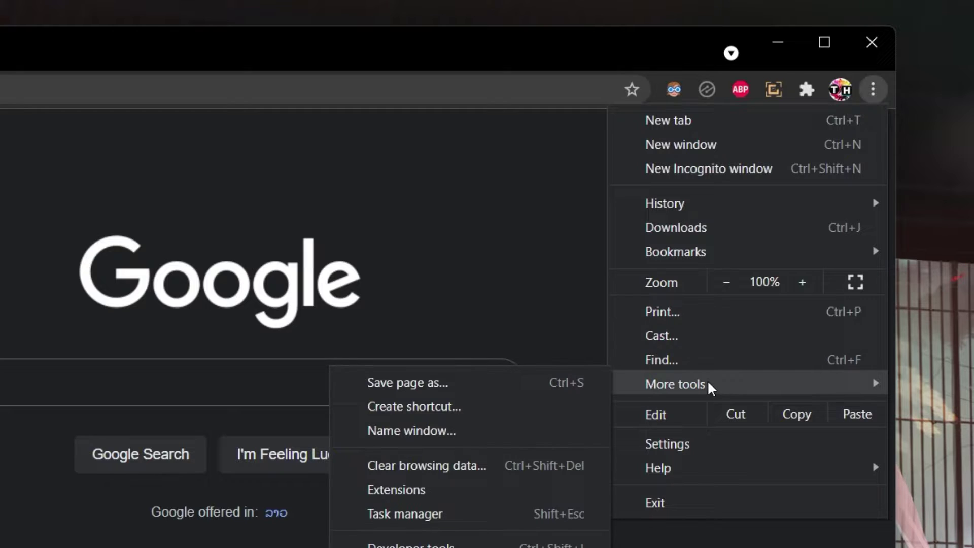
click(470, 490)
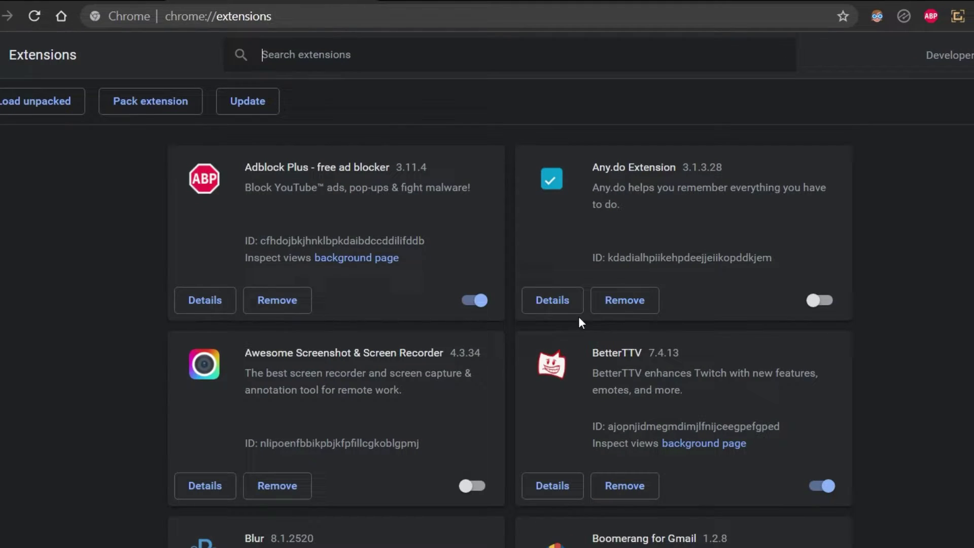
scroll(62, 265, down, 2)
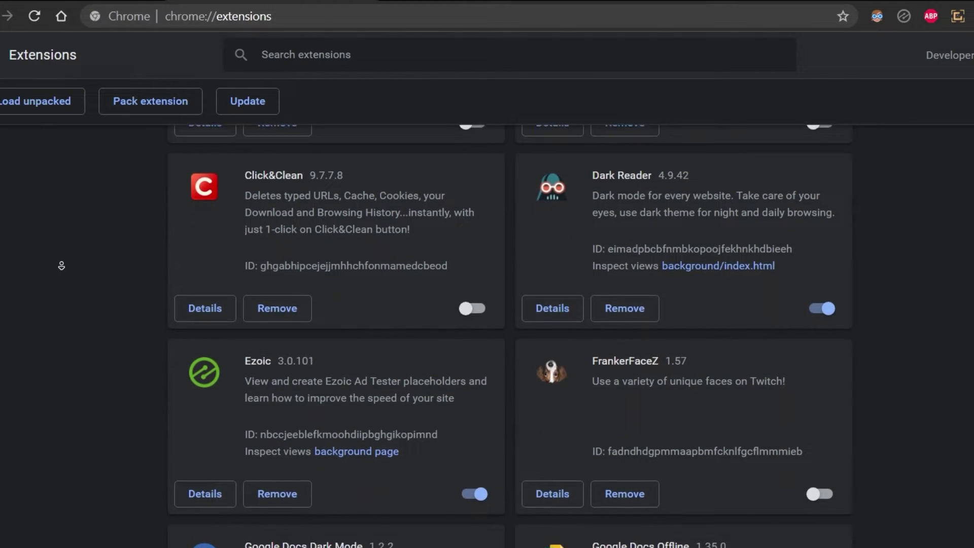
Step: Switch off the Dark Reader extension on chrome://extensions
click(61, 265)
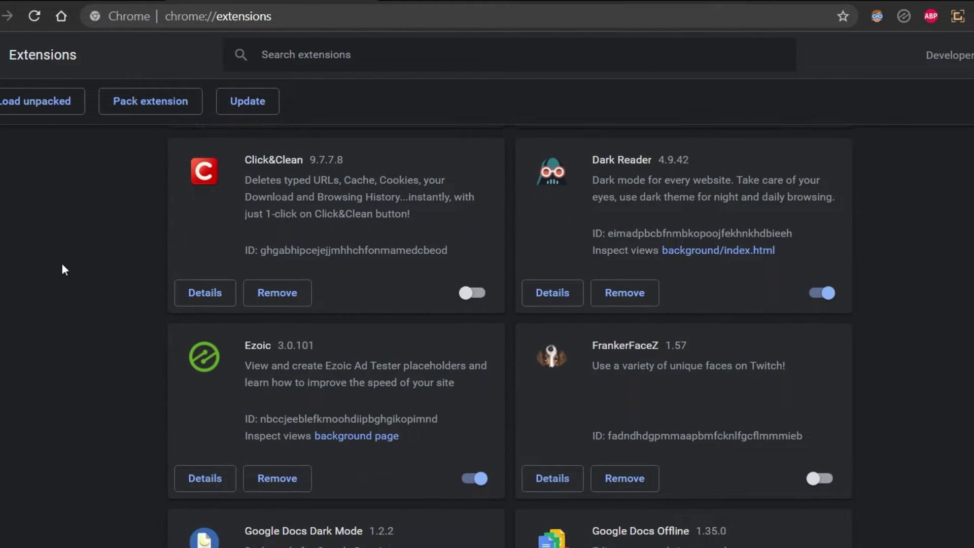
click(819, 303)
scroll(881, 282, down, 2)
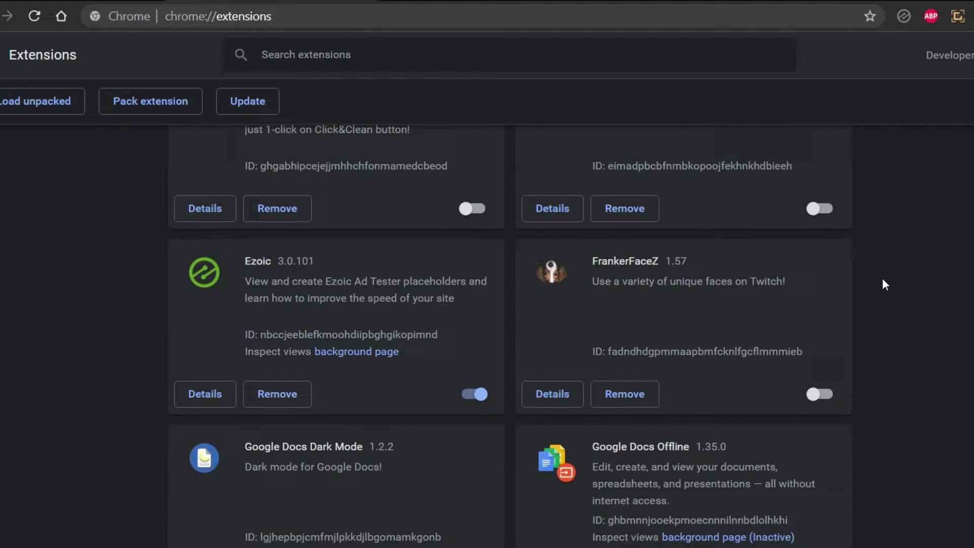
scroll(881, 283, down, 1)
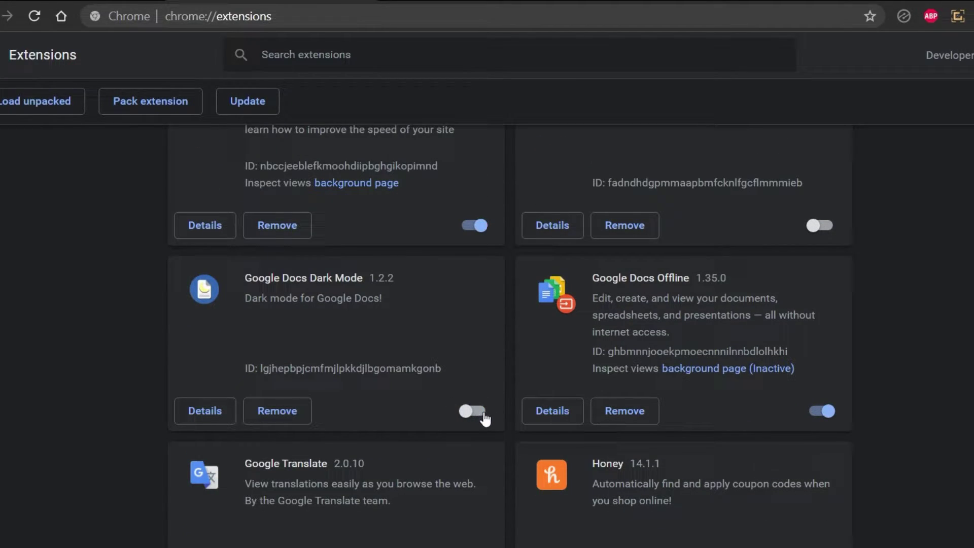
scroll(927, 390, down, 3)
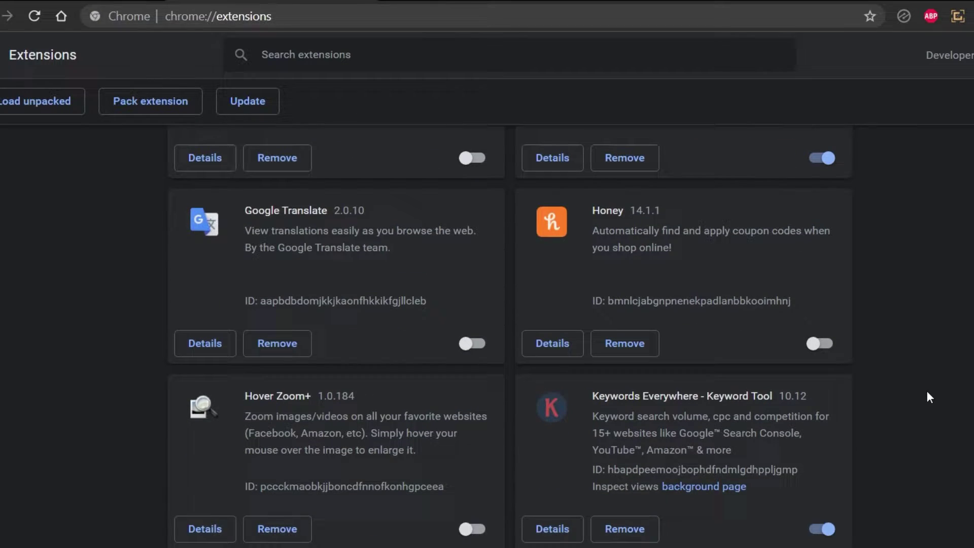
scroll(928, 392, down, 1)
scroll(927, 391, down, 1)
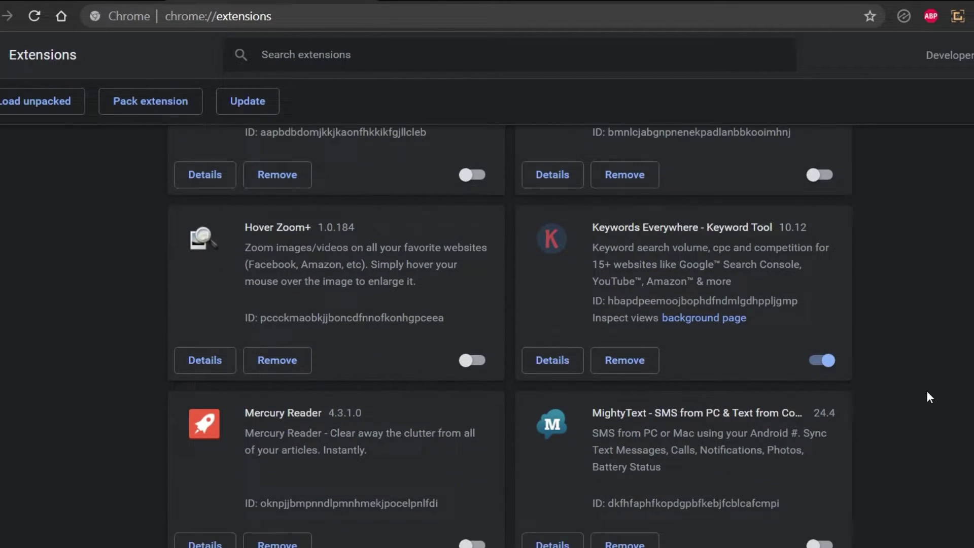
scroll(927, 396, down, 2)
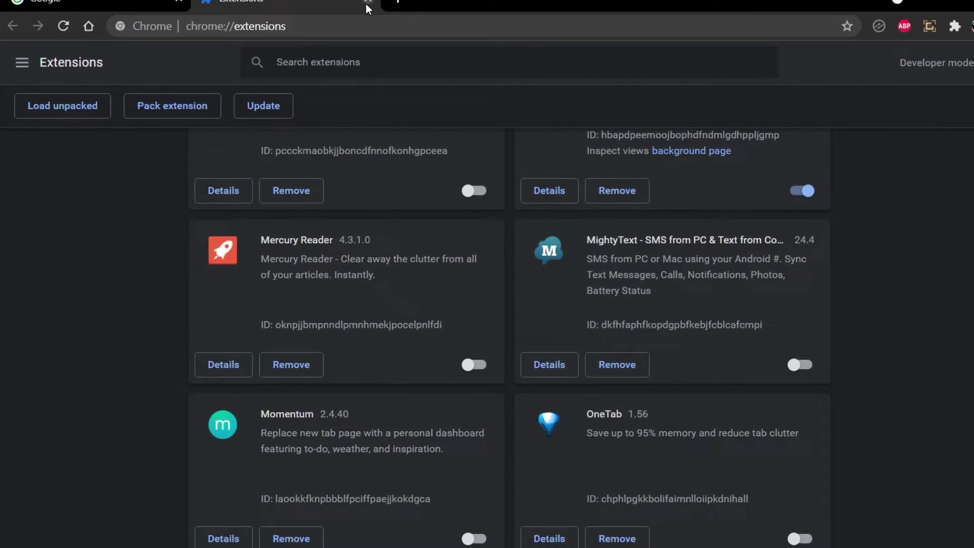
Step: Launch Task Manager, rank processes by memory, and end the Battle.net process
click(372, 10)
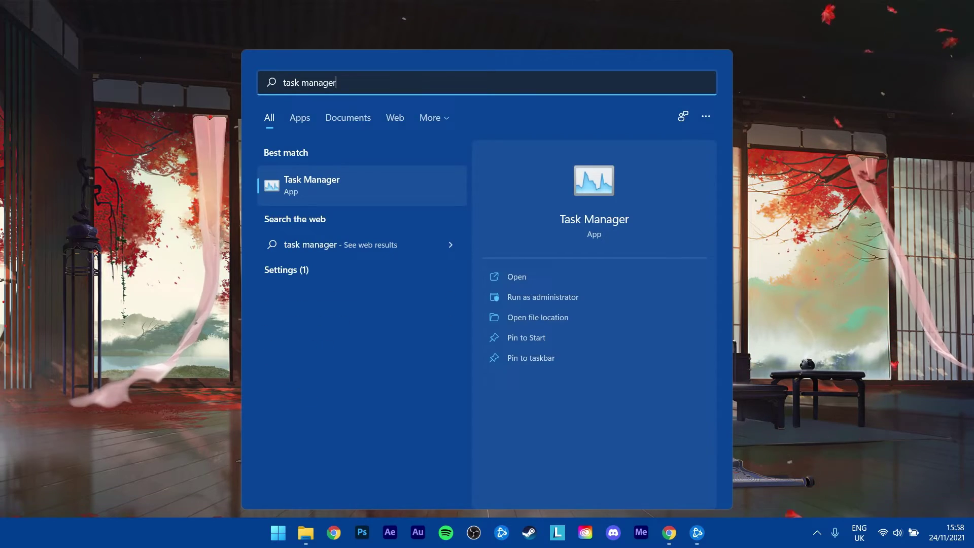
key(Return)
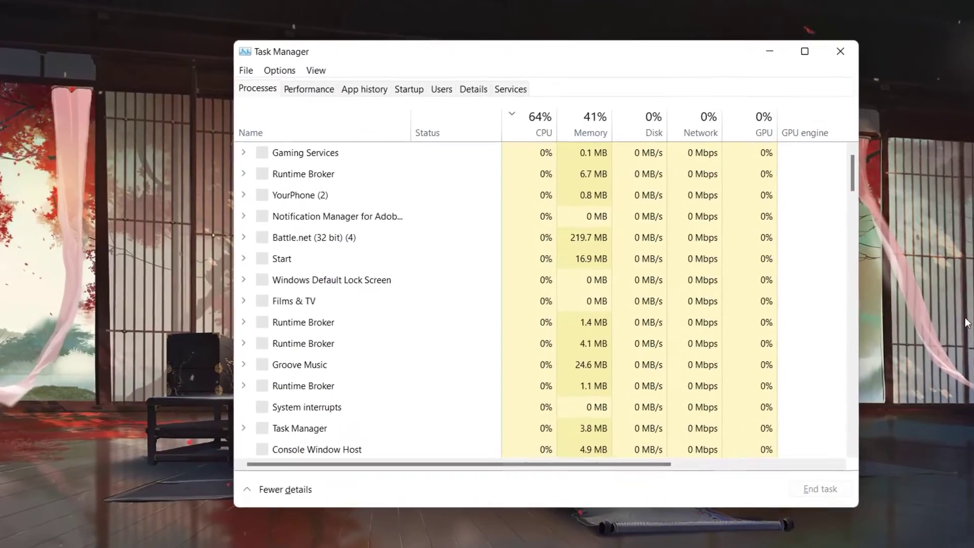
click(511, 115)
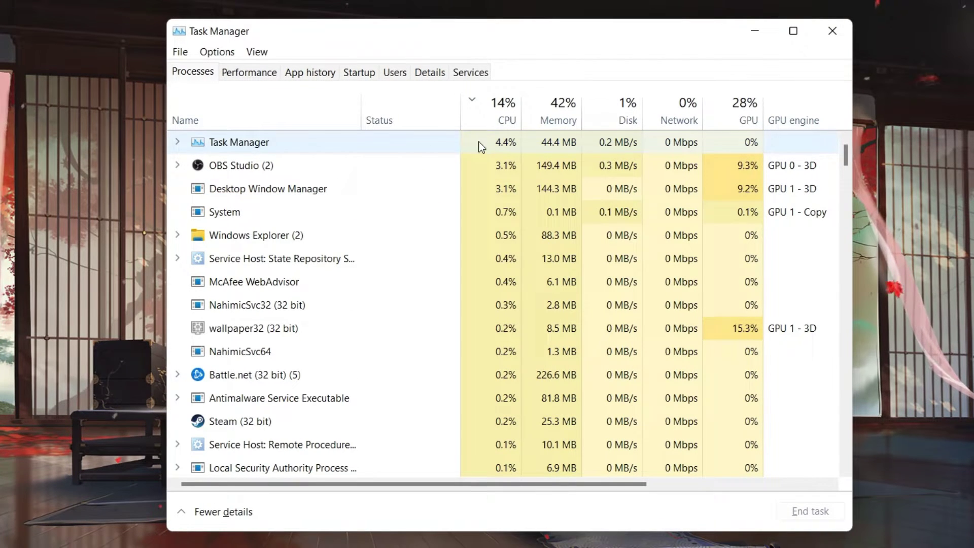
click(546, 112)
right_click(286, 142)
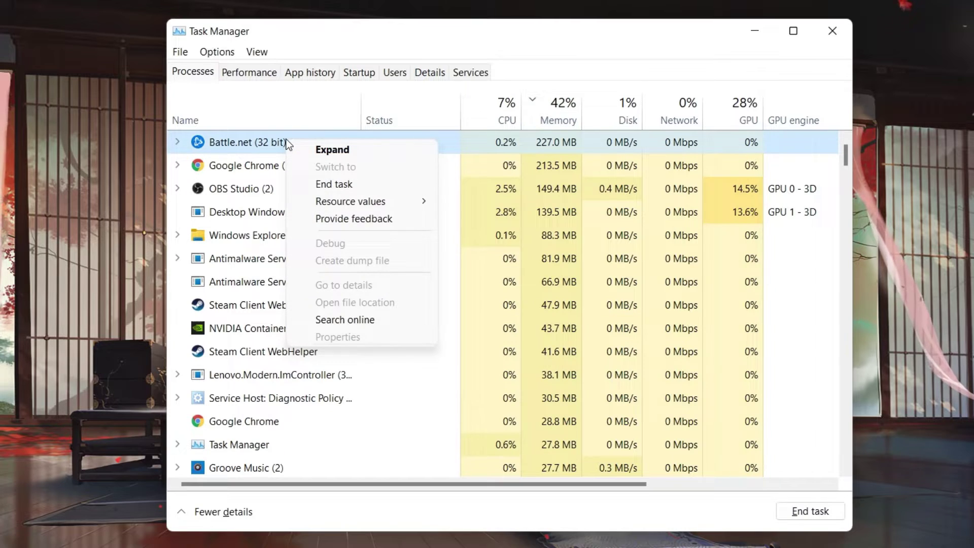
click(291, 187)
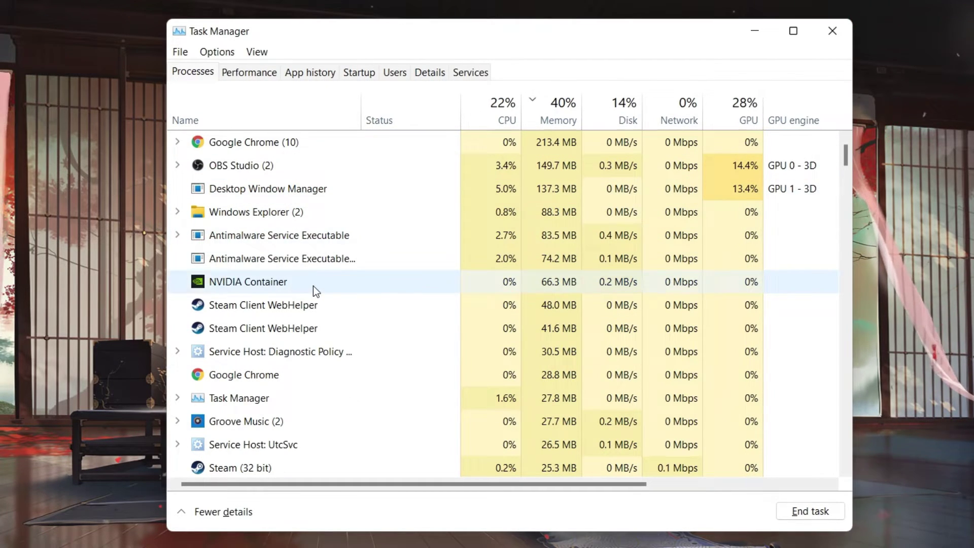
Step: Review Steam WebHelper, Chrome, OBS and Office processes without ending them, then close Task Manager
right_click(345, 304)
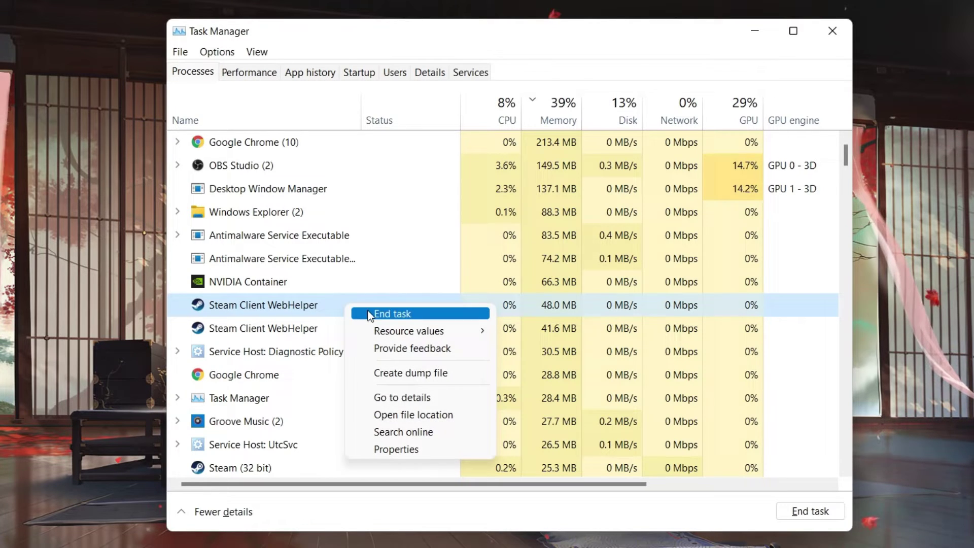
click(368, 312)
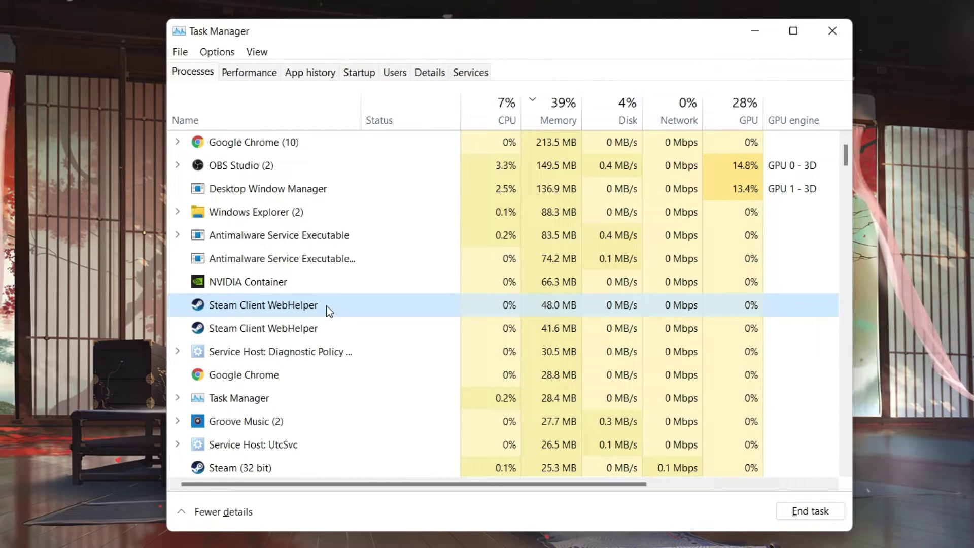
right_click(315, 140)
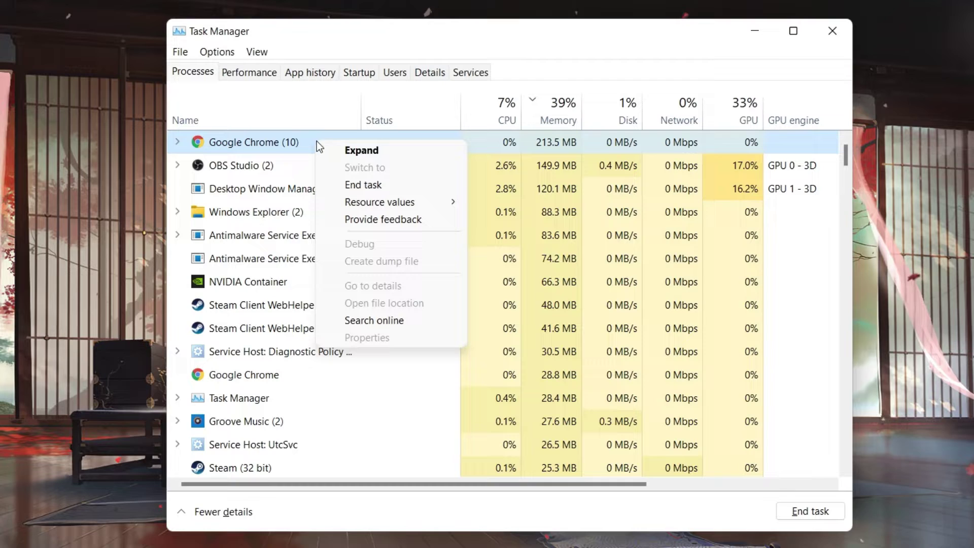
click(302, 145)
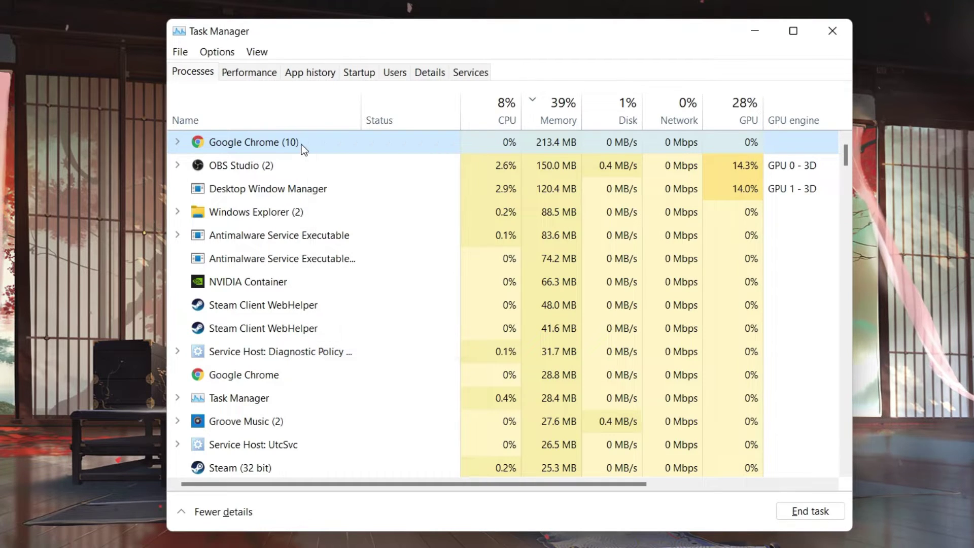
click(556, 121)
scroll(324, 183, down, 1)
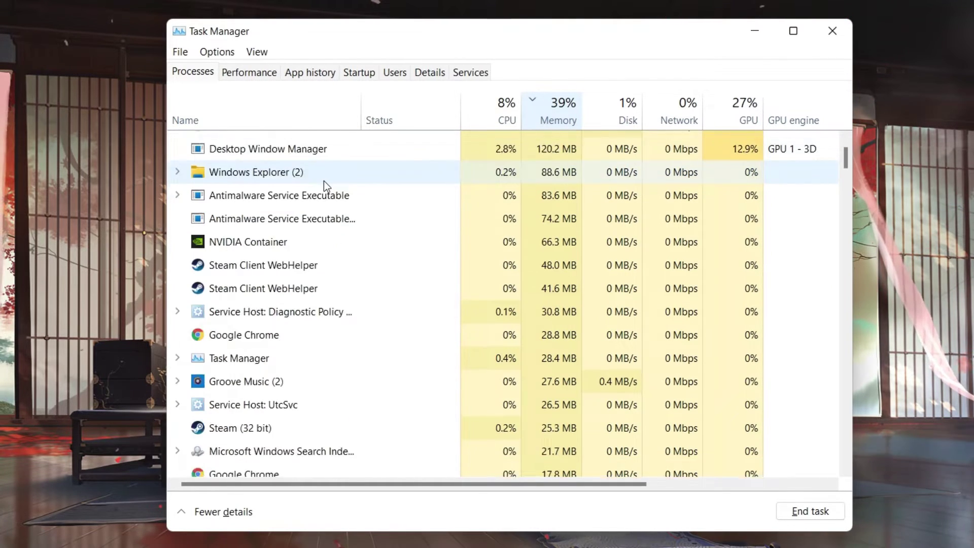
scroll(323, 183, down, 1)
scroll(323, 187, down, 1)
scroll(323, 180, down, 1)
scroll(323, 181, down, 1)
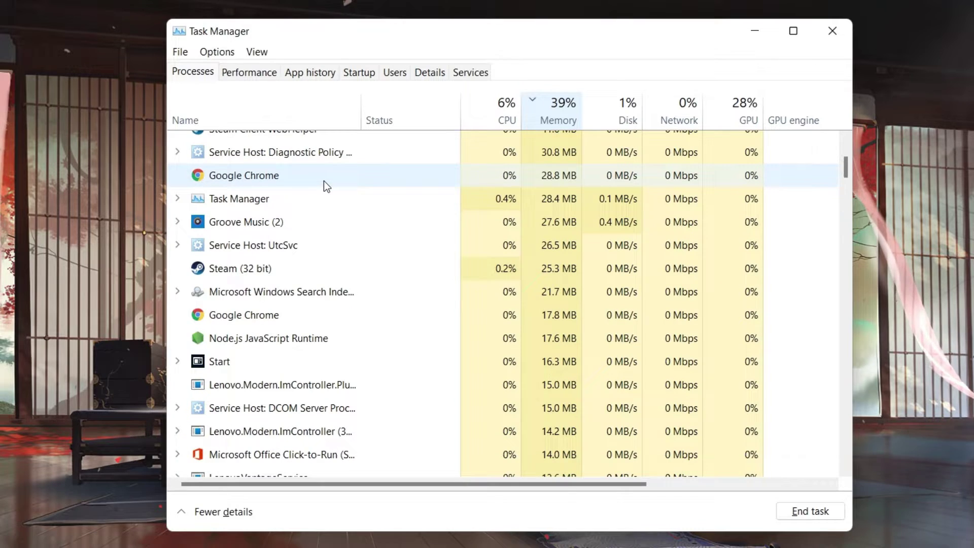
scroll(323, 180, down, 1)
scroll(324, 180, up, 3)
scroll(323, 179, up, 2)
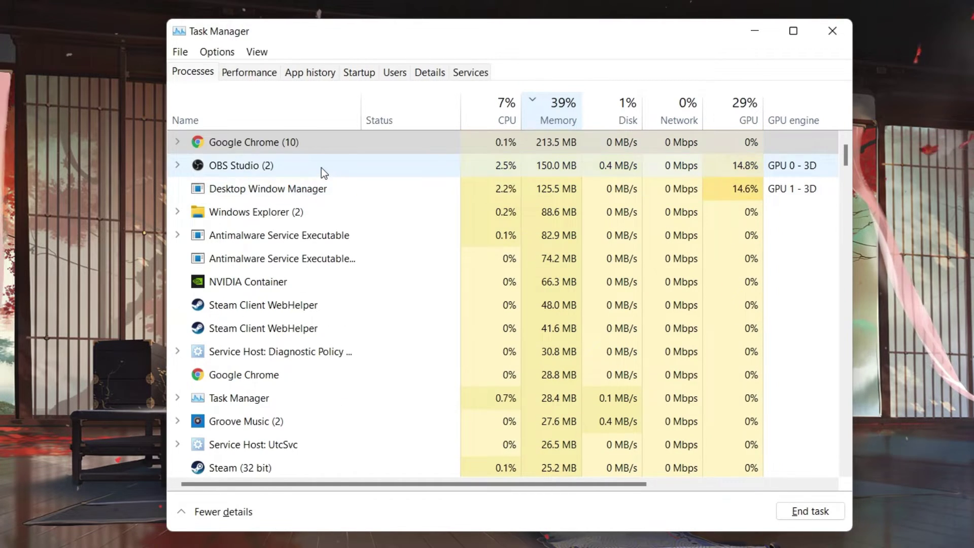
right_click(322, 167)
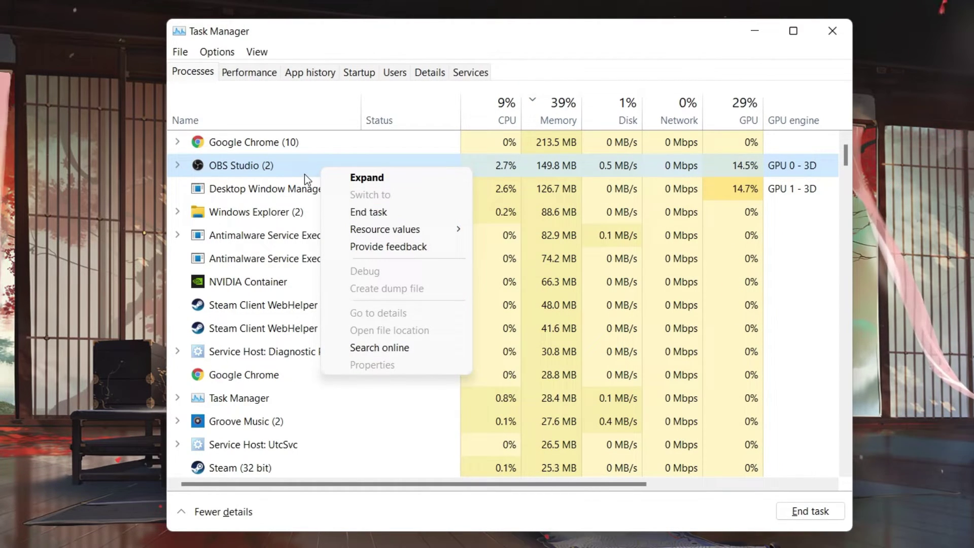
click(307, 177)
scroll(335, 205, down, 3)
scroll(341, 213, down, 1)
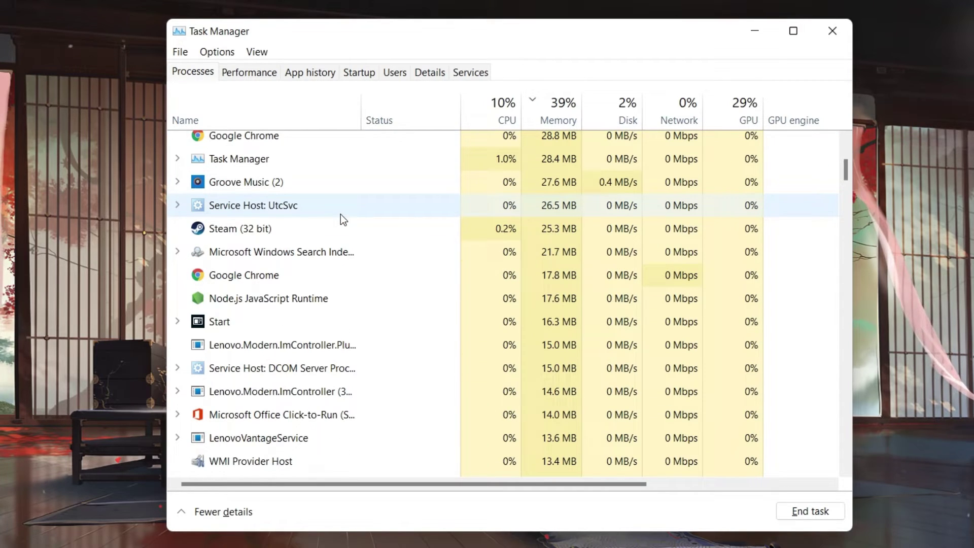
right_click(347, 418)
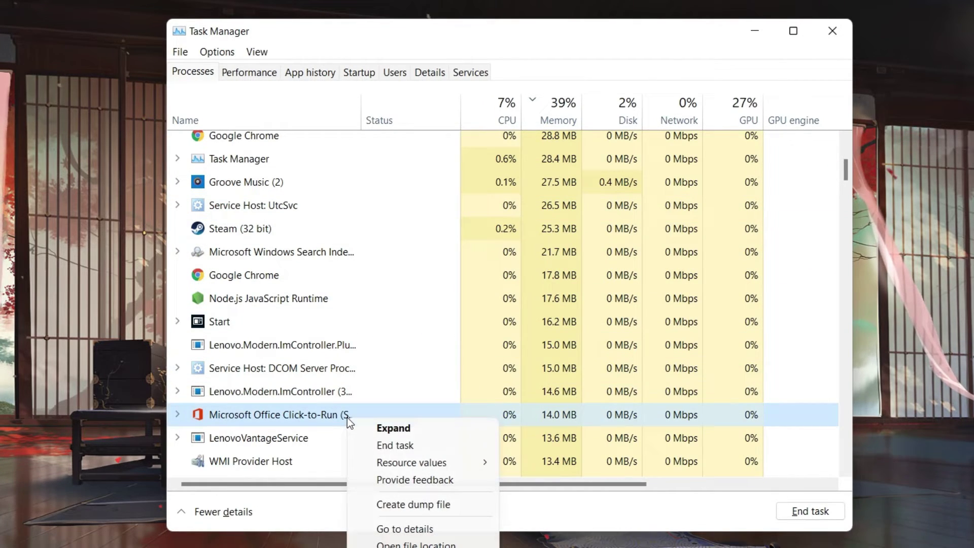
click(333, 418)
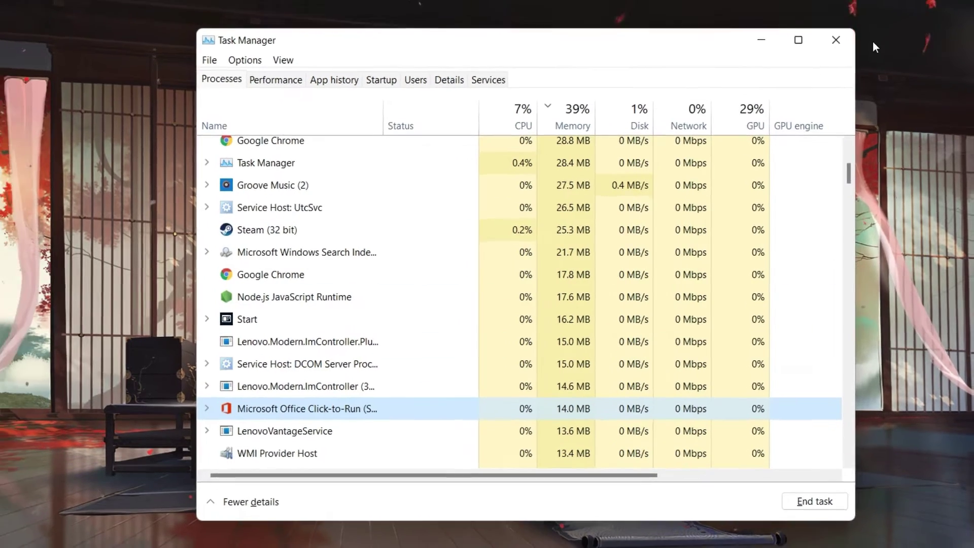
click(833, 30)
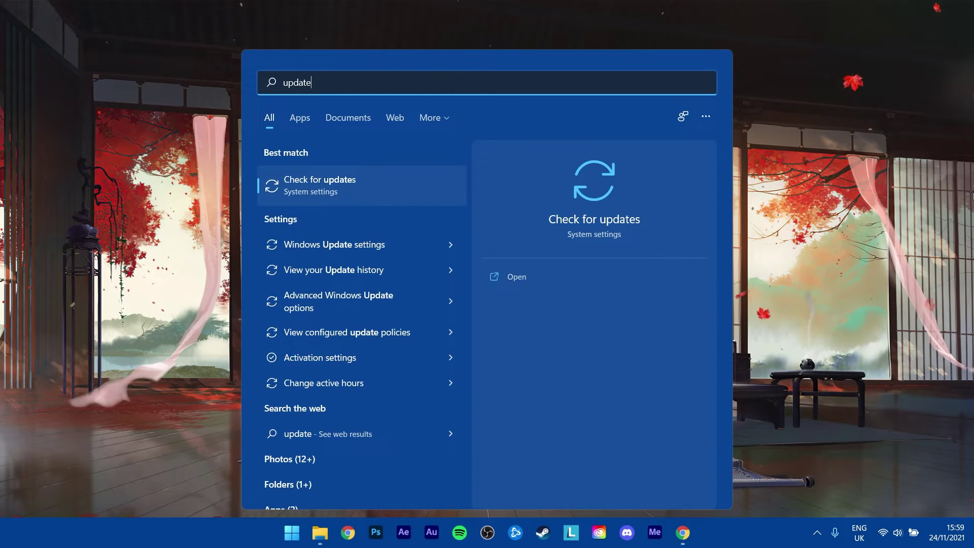
Step: Launch Check for updates to reach the Windows Update page
key(Return)
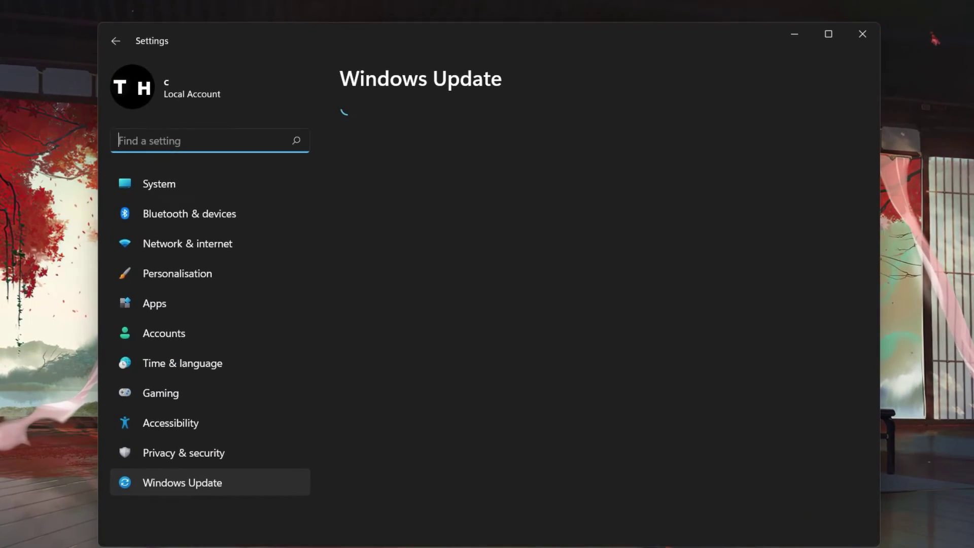